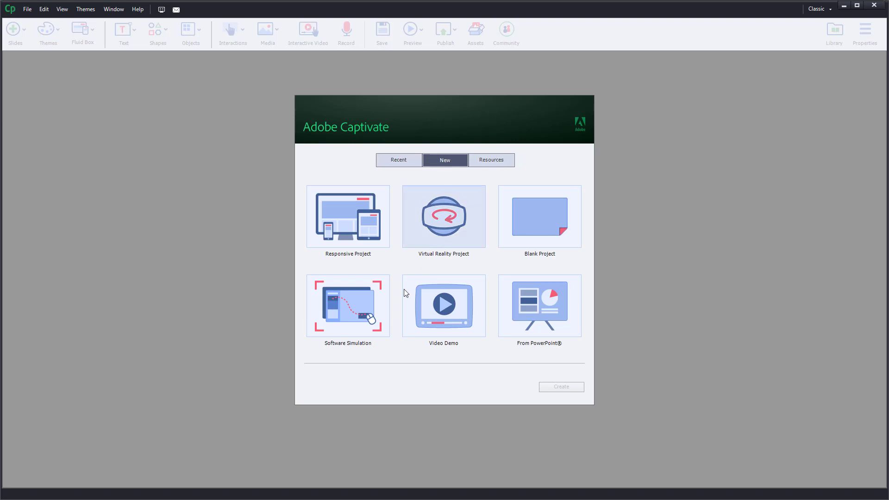
# Create a Software Simulation project and set the *Untitled - Notepad application window as the recording target.
pyautogui.click(352, 320)
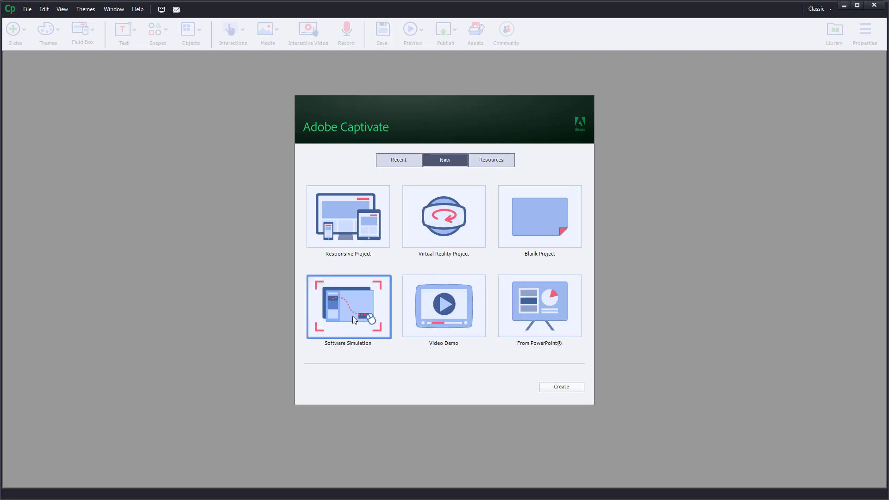
pyautogui.click(552, 387)
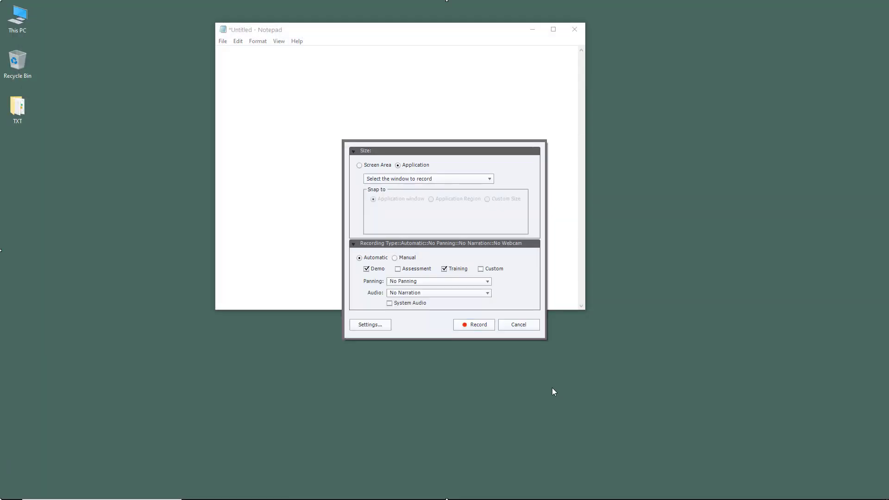
pyautogui.click(374, 165)
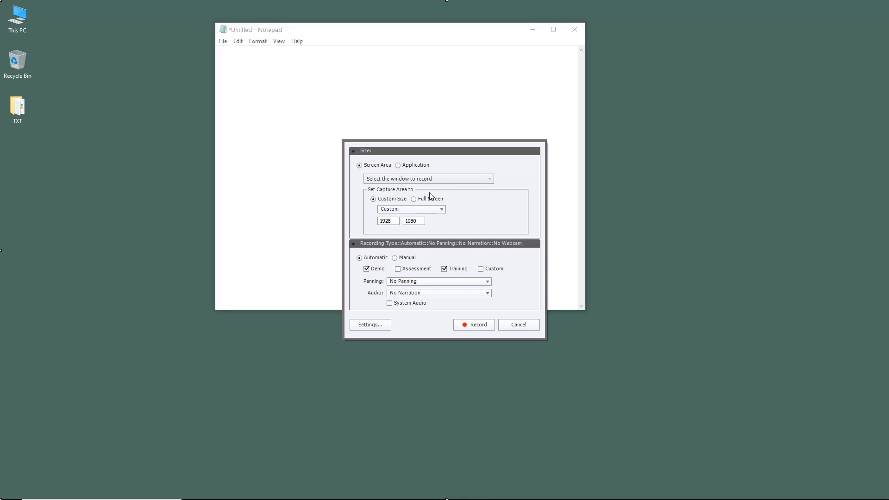
pyautogui.click(407, 167)
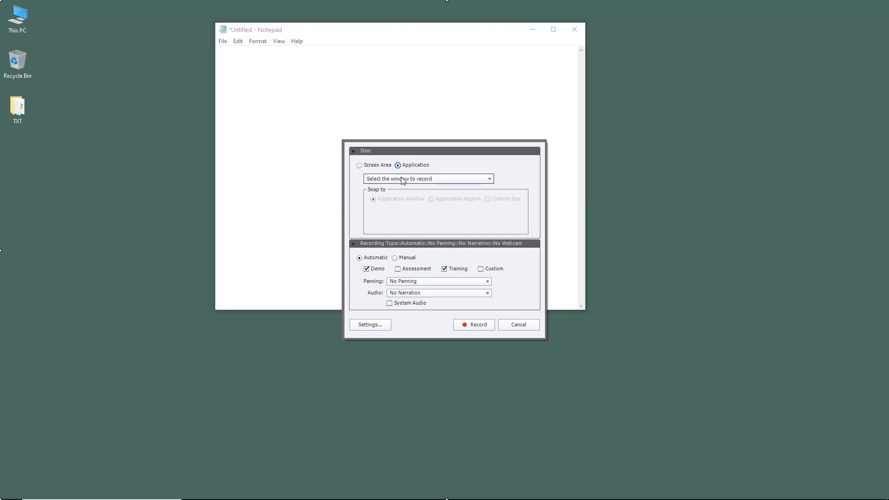
pyautogui.click(403, 180)
pyautogui.click(397, 209)
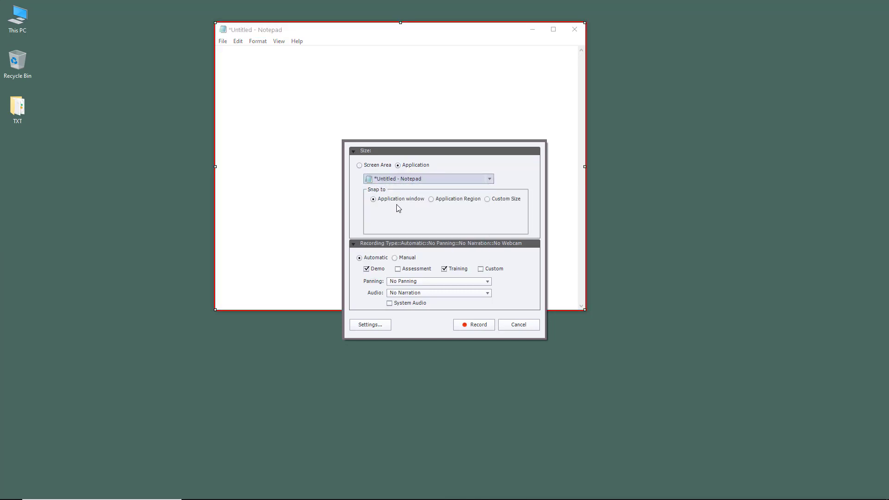
# Shrink the Notepad capture window slightly by moving its upper-left corner inward.
pyautogui.click(373, 167)
pyautogui.click(214, 24)
pyautogui.moveTo(213, 24); pyautogui.dragTo(311, 50)
pyautogui.moveTo(216, 24)
pyautogui.mouseDown()
pyautogui.moveTo(152, 23)
pyautogui.moveTo(208, 12)
pyautogui.mouseUp()
pyautogui.click(428, 166)
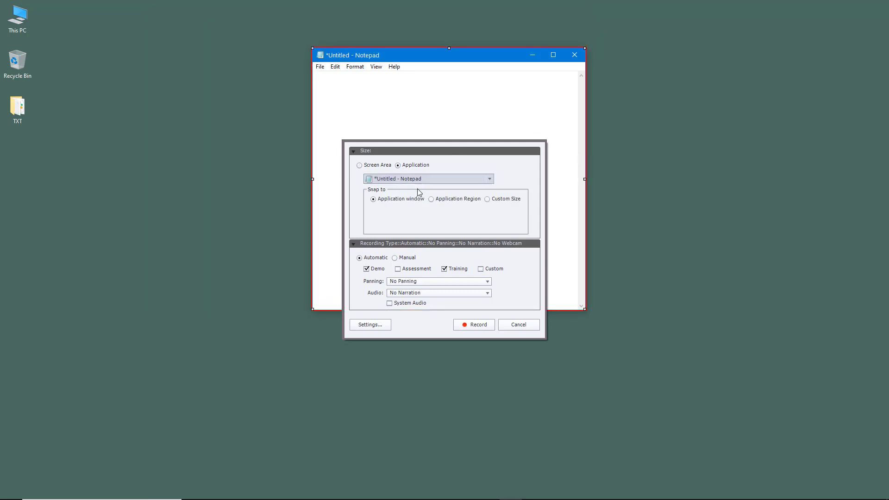
pyautogui.moveTo(312, 48); pyautogui.dragTo(253, 28)
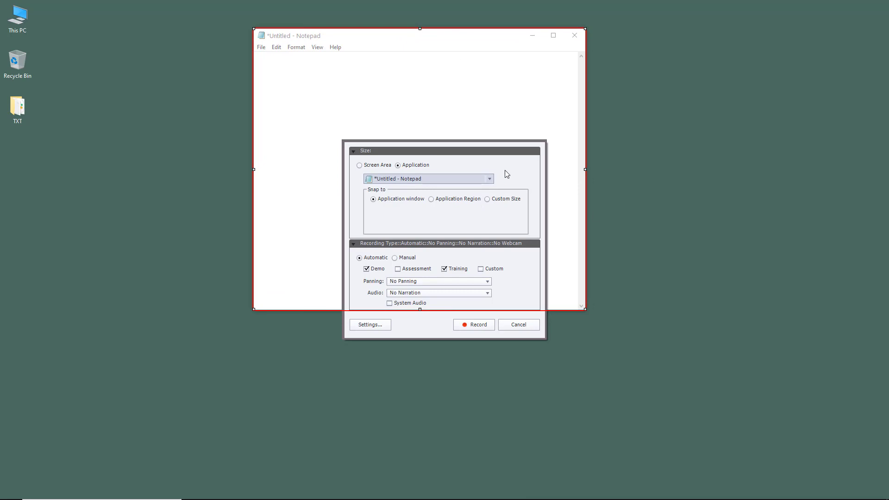
# Try the Application Region snap and the Manual recording type, returning to Application window and Automatic.
pyautogui.click(460, 202)
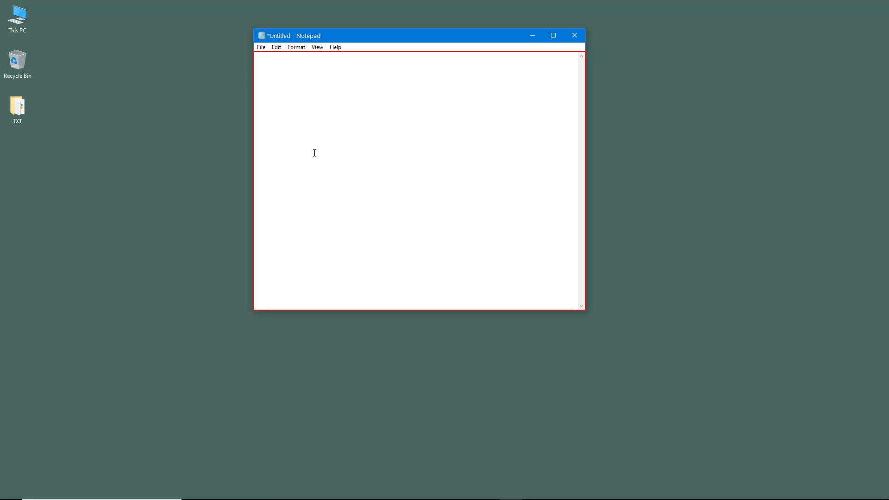
pyautogui.click(319, 27)
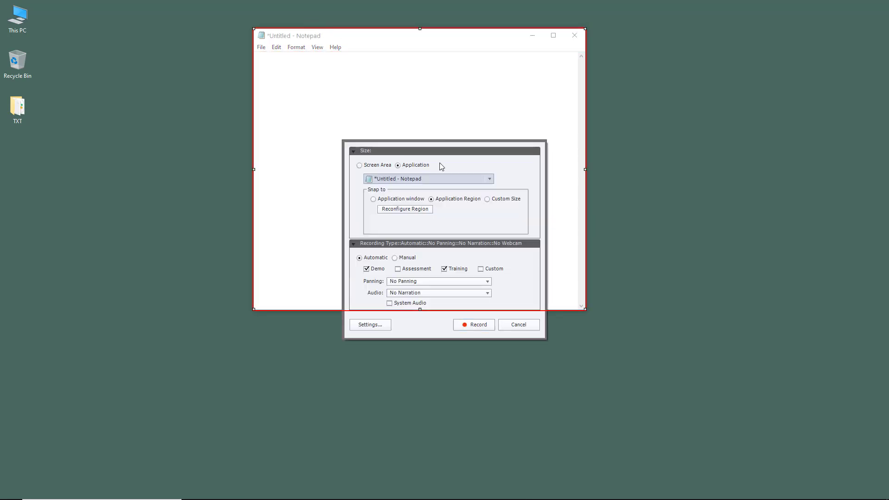
pyautogui.click(399, 205)
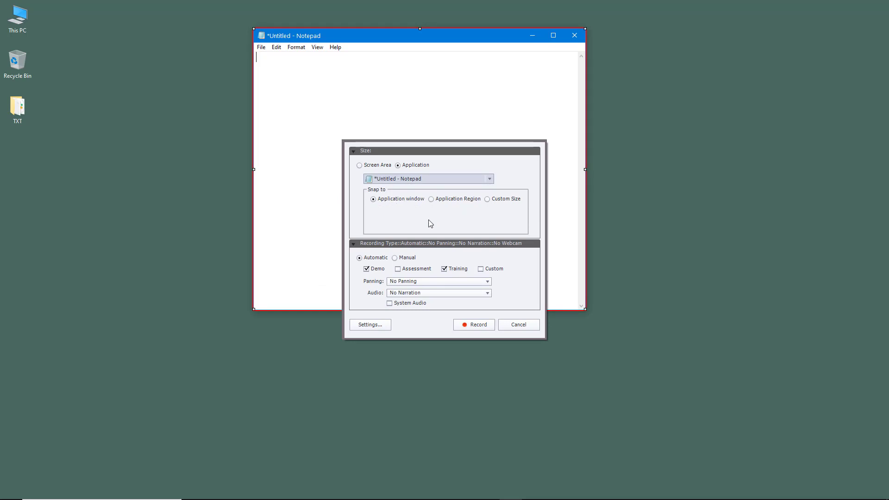
pyautogui.click(405, 262)
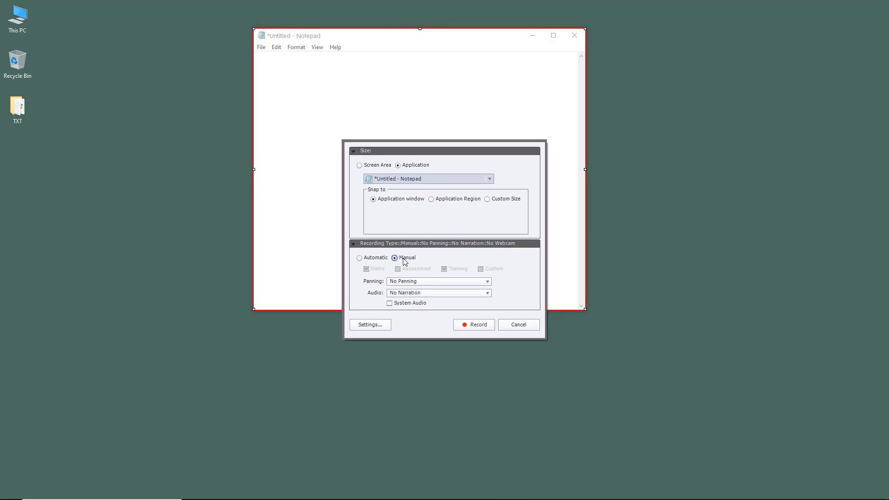
pyautogui.click(370, 260)
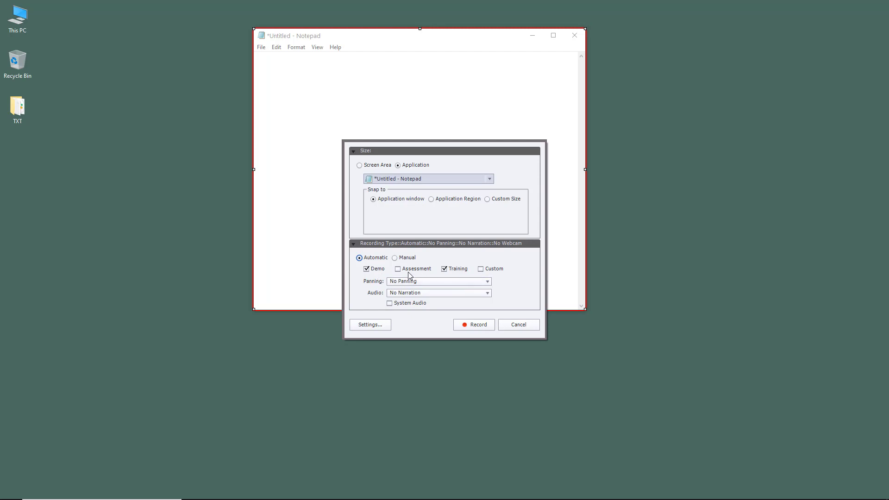
# Limit the automatic recording to Demo mode by turning off Training, and keep No Panning.
pyautogui.click(451, 274)
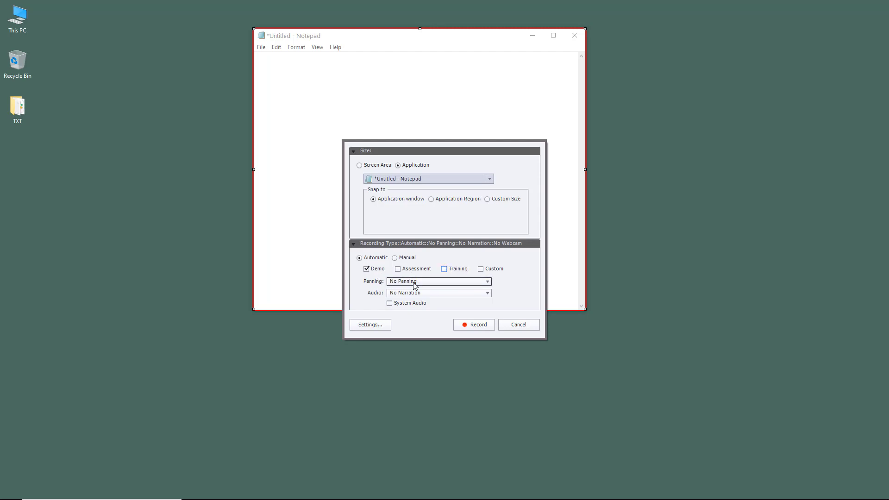
pyautogui.click(485, 269)
pyautogui.click(412, 285)
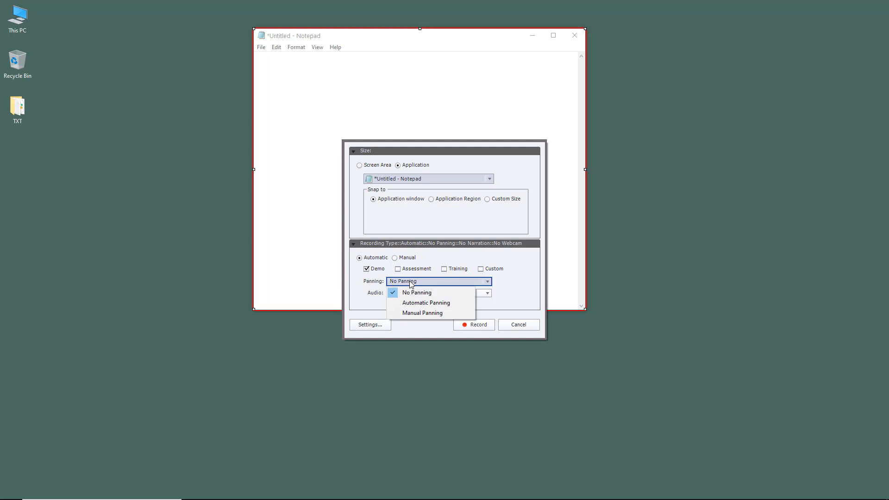
pyautogui.click(399, 292)
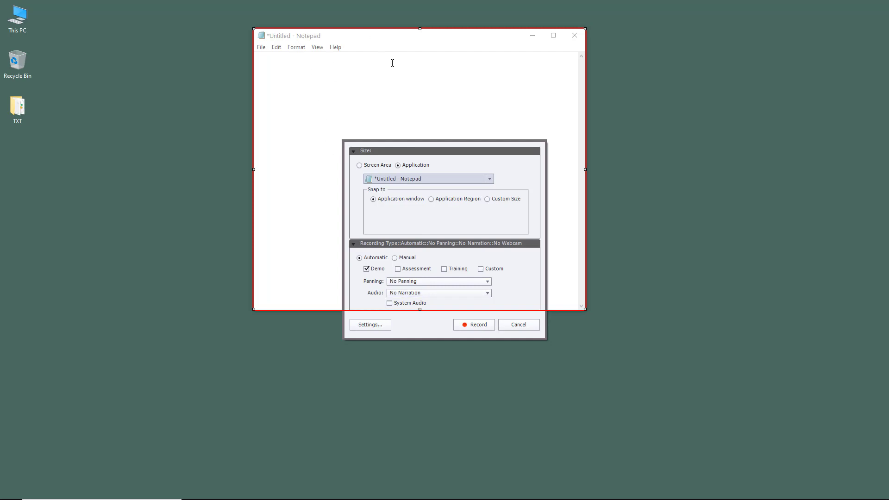
# Keep No Narration and the Demonstration mode preferences as they are, and start the recording.
pyautogui.click(430, 294)
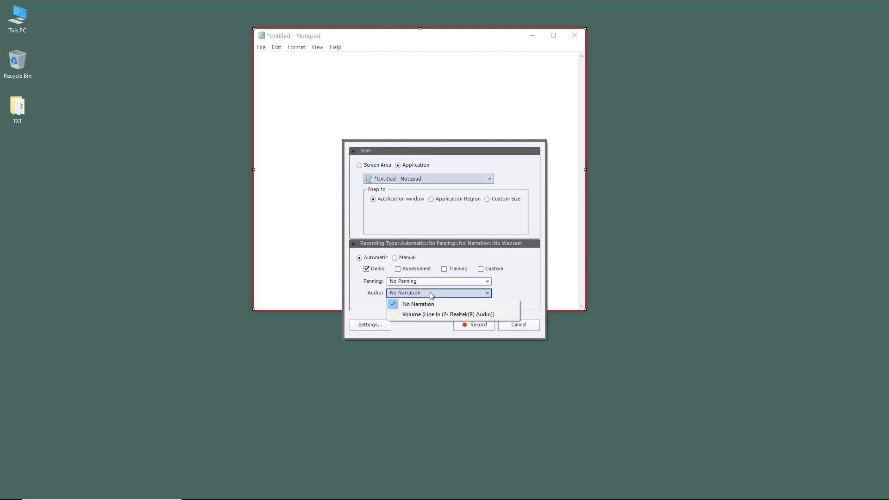
pyautogui.click(519, 281)
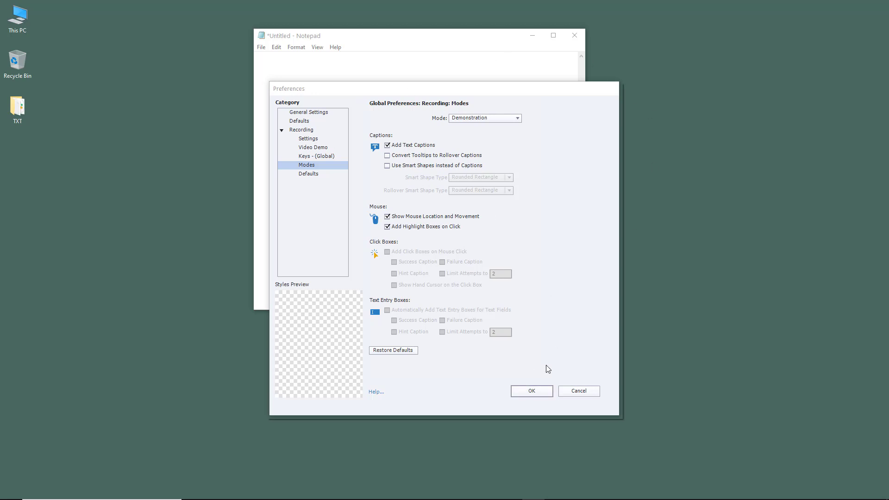
pyautogui.click(523, 394)
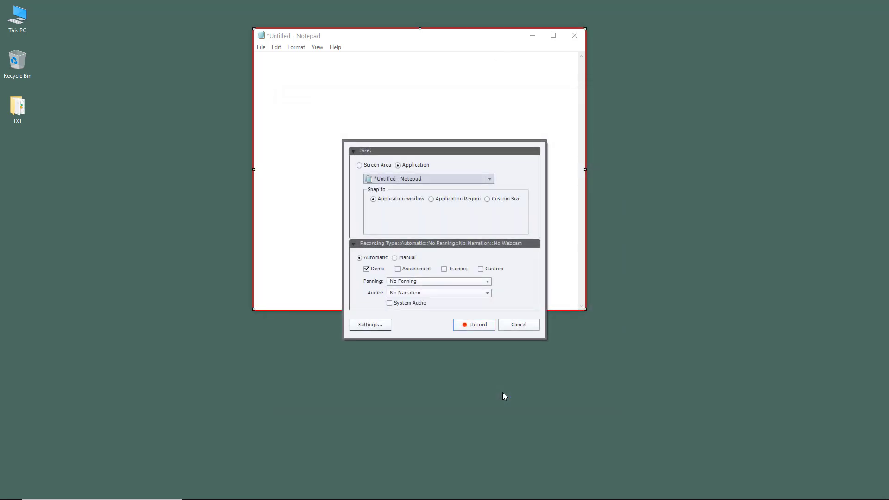
pyautogui.click(473, 325)
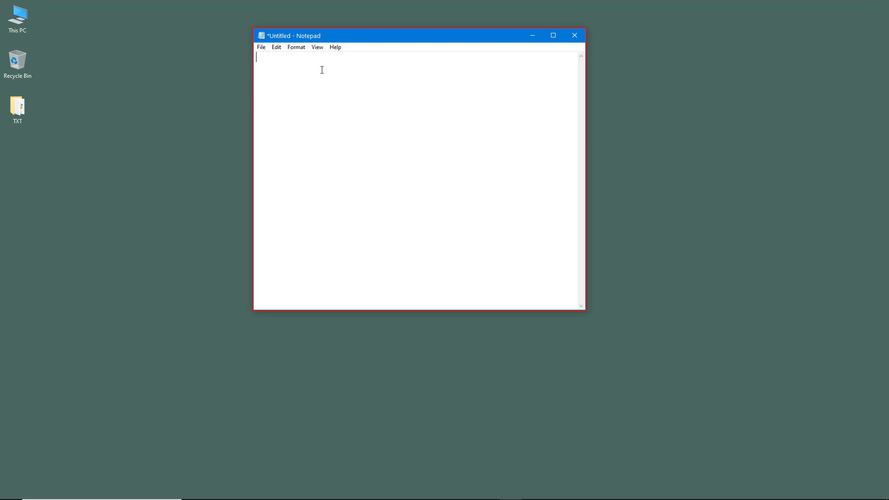
# Write "Captivate" in Notepad and set its font to Cooper, Black style, size 26.
pyautogui.write('aptivate')
pyautogui.moveTo(345, 54); pyautogui.dragTo(256, 57)
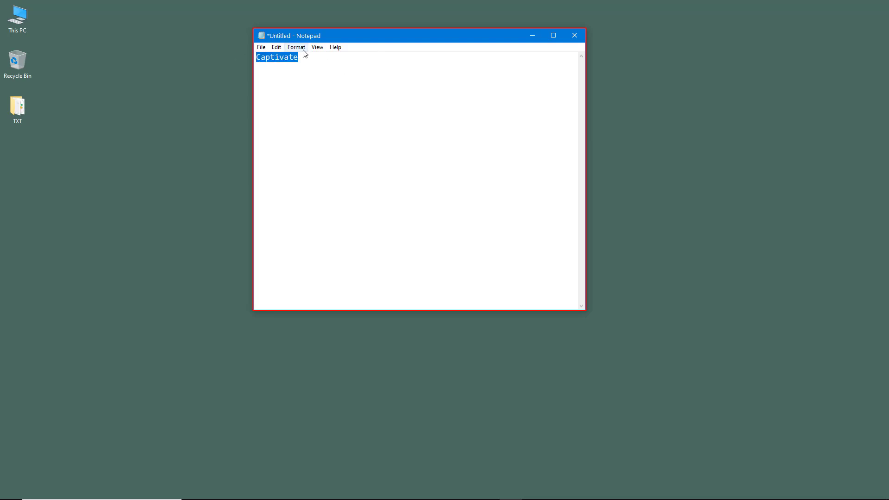
pyautogui.click(296, 47)
pyautogui.click(307, 68)
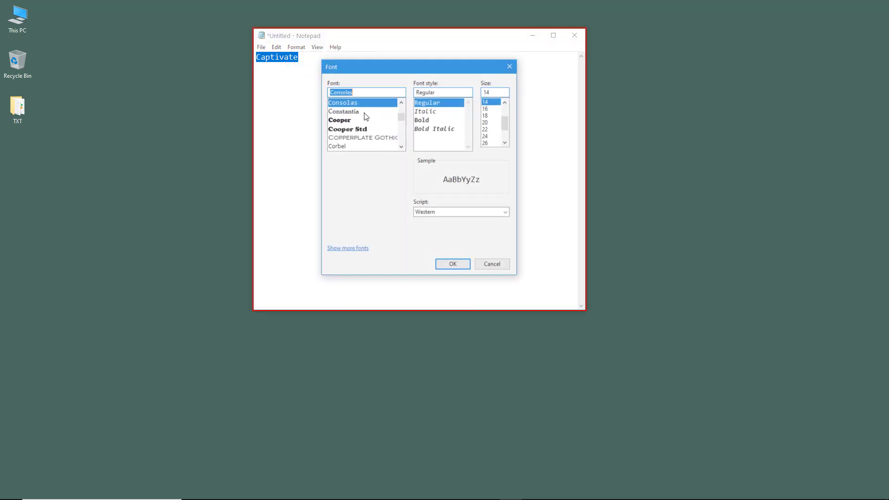
pyautogui.click(438, 121)
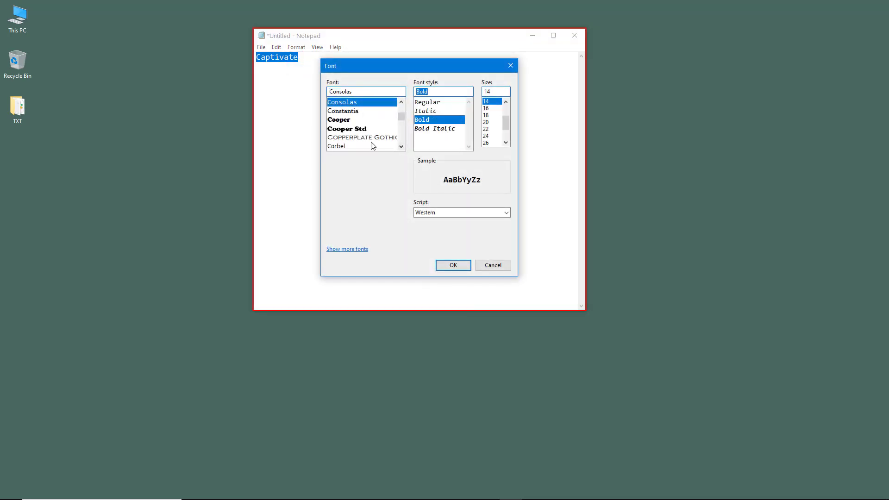
pyautogui.click(368, 120)
pyautogui.click(487, 143)
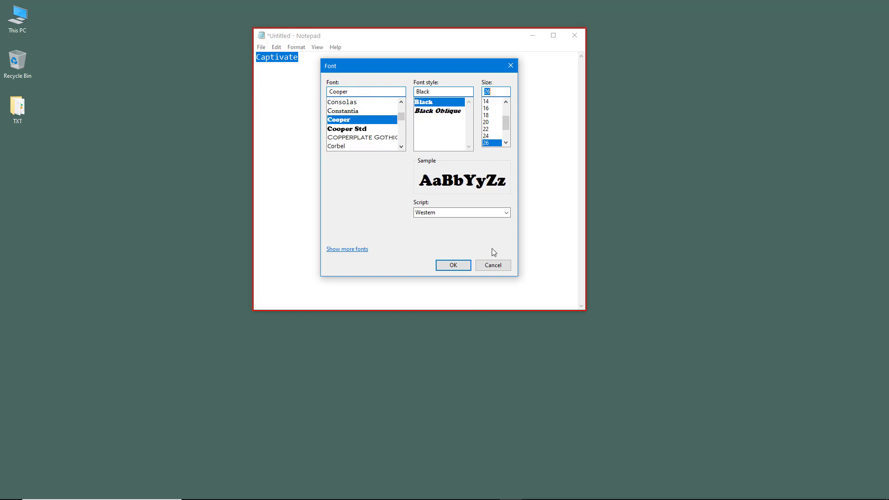
pyautogui.click(460, 265)
pyautogui.click(410, 193)
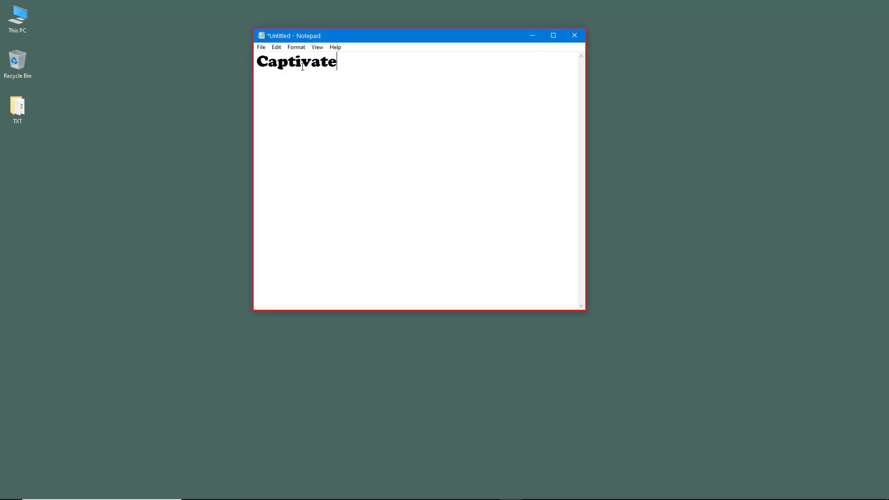
# Insert a space after "Capt" in the word and paste a copy of the whole text two lines below.
pyautogui.click(294, 60)
pyautogui.hotkey('ctrl', 'a')
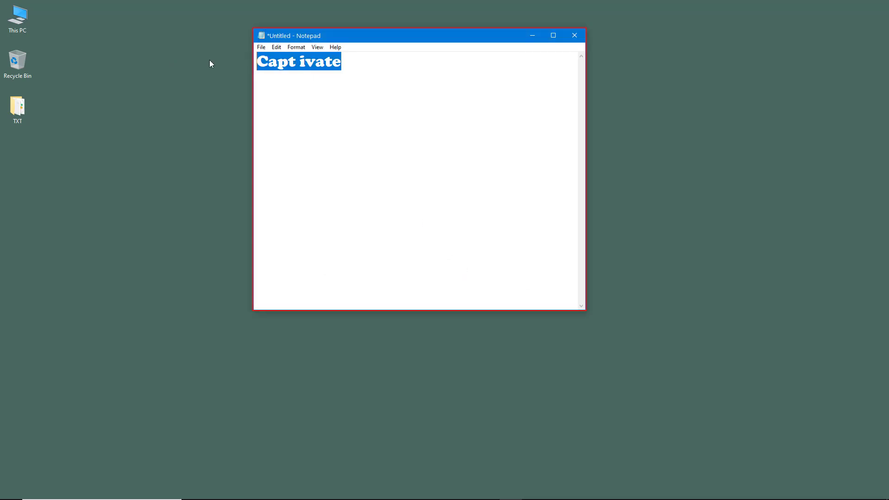
pyautogui.hotkey('ctrl', 'c')
pyautogui.click(385, 70)
pyautogui.press('Return')
pyautogui.hotkey('ctrl', 'v')
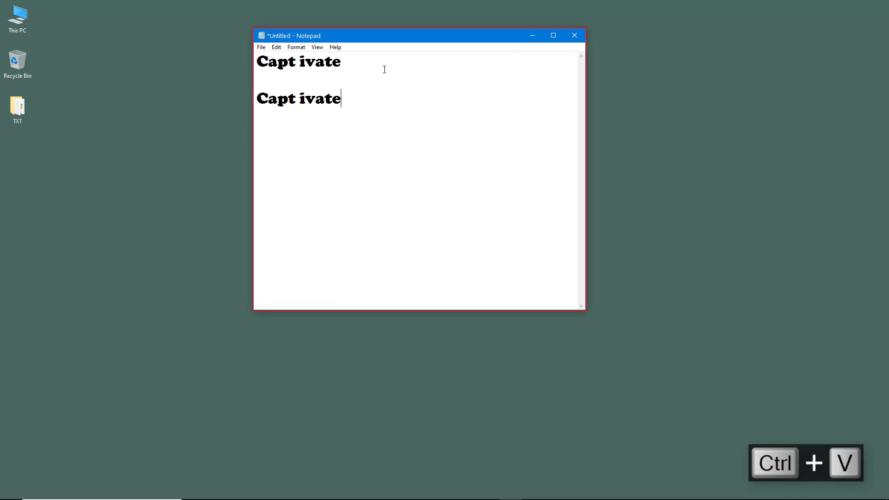
# Paste three more copies of "Capt ivate" on separate lines, with a blank line before the last one.
pyautogui.press('Return')
pyautogui.hotkey('ctrl', 'v')
pyautogui.press('Return')
pyautogui.hotkey('ctrl', 'v')
pyautogui.hotkey('ctrl', 'v')
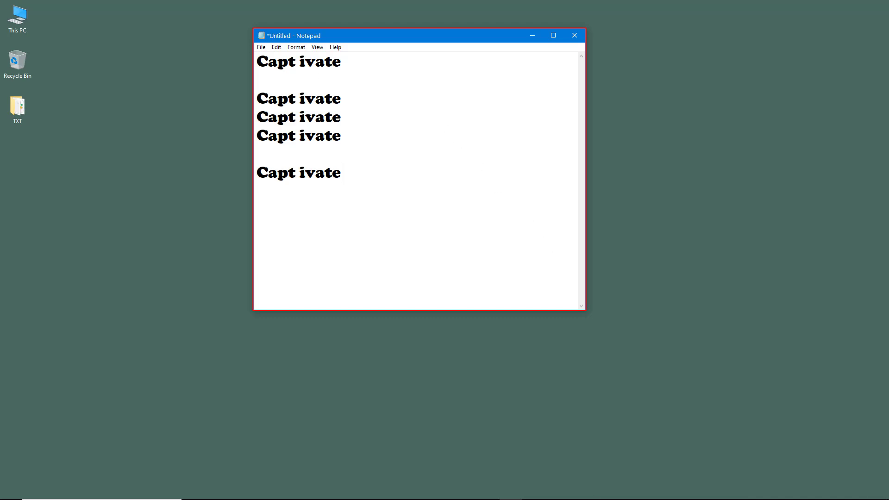
# Finish the recording through Captivate's notification-area icon and bring the resulting project to full screen.
pyautogui.moveTo(621, 497)
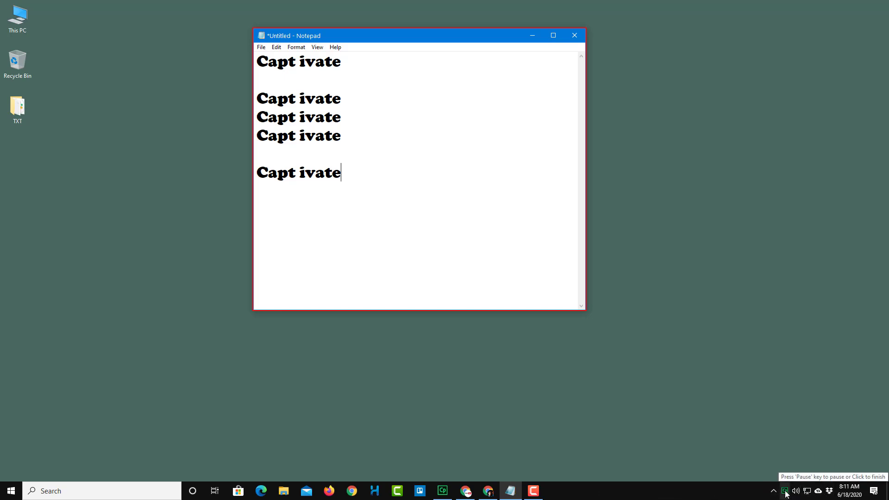
pyautogui.moveTo(785, 494); pyautogui.dragTo(773, 495)
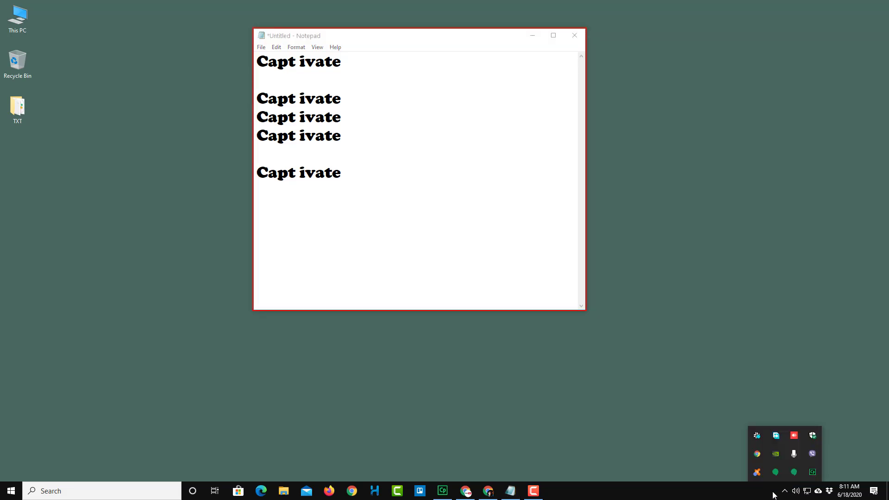
pyautogui.click(812, 475)
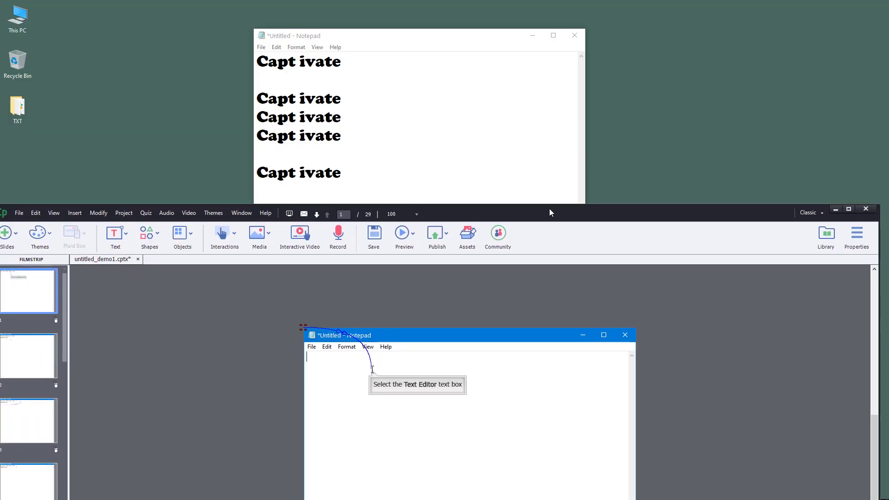
pyautogui.click(582, 38)
pyautogui.click(472, 253)
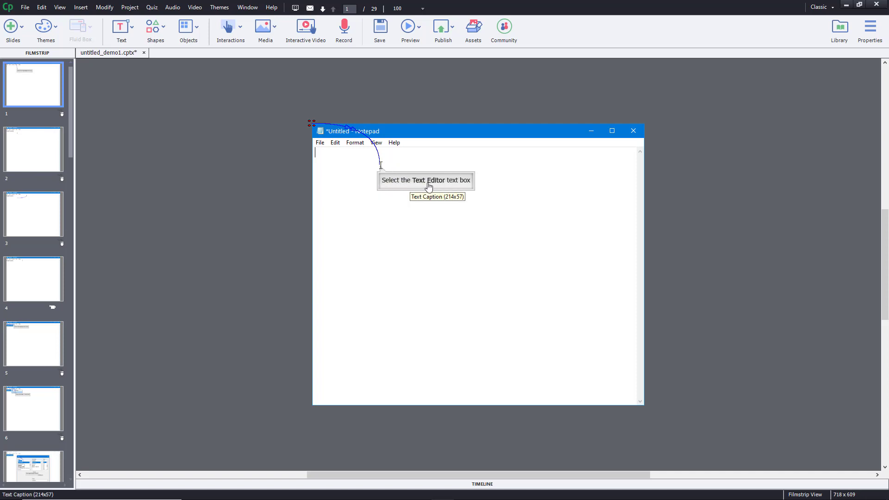
# Review the recorded slides through the filmstrip, checking the generated text captions and mouse paths.
pyautogui.click(33, 148)
pyautogui.click(55, 224)
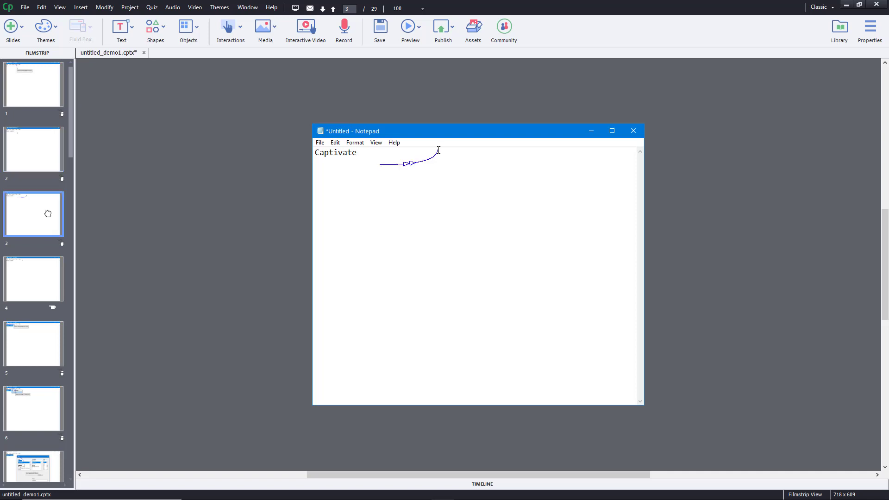
pyautogui.click(32, 286)
pyautogui.click(46, 342)
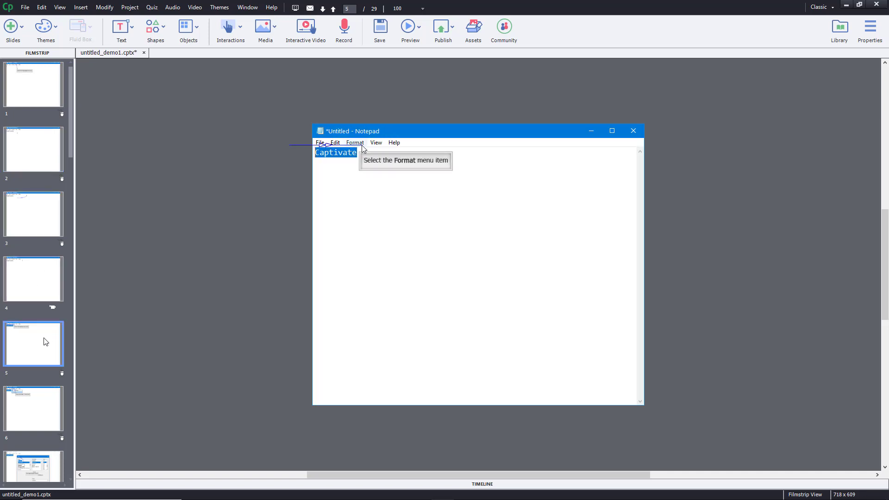
pyautogui.scroll(-4, 43, 337)
pyautogui.click(44, 215)
pyautogui.scroll(-5, 44, 216)
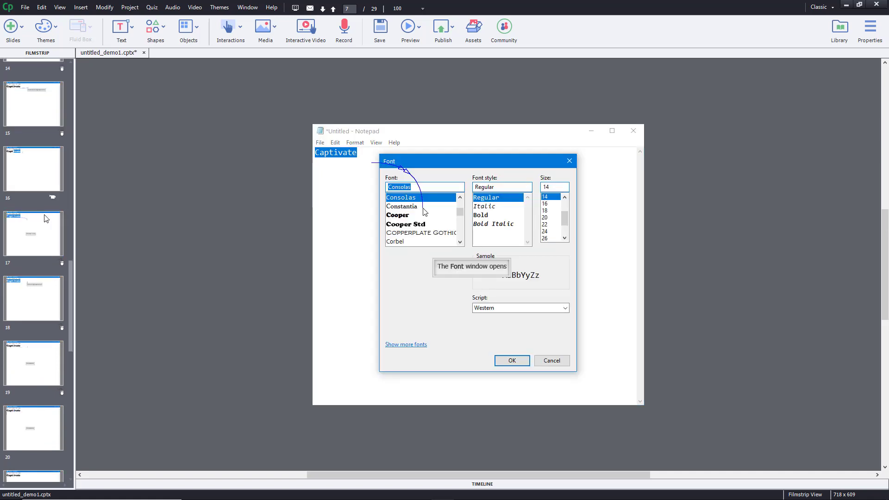
pyautogui.scroll(-5, 46, 218)
pyautogui.click(50, 269)
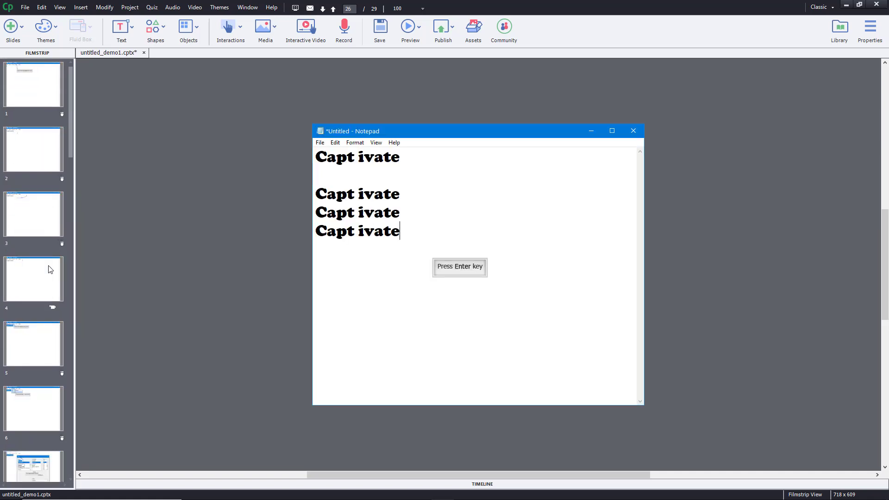
# Play slides 1 and 2 individually to check their recorded typing, captions and mouse movement.
pyautogui.click(41, 89)
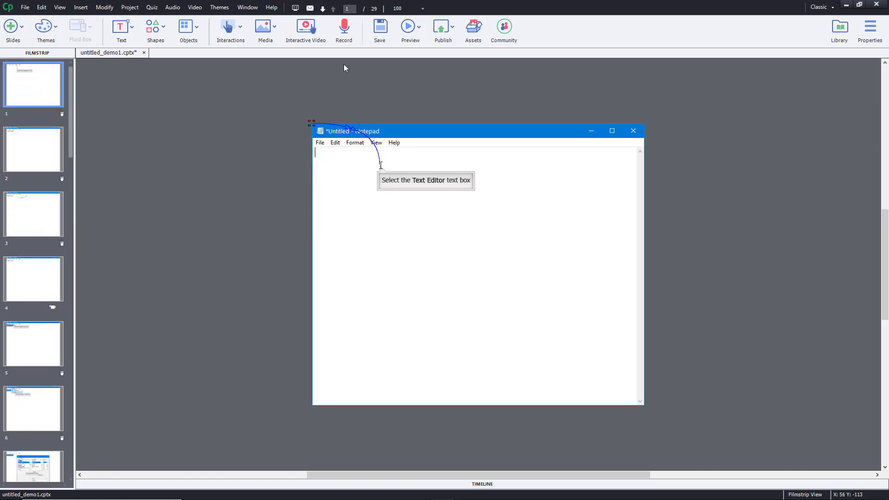
pyautogui.click(418, 28)
pyautogui.click(415, 54)
pyautogui.click(416, 31)
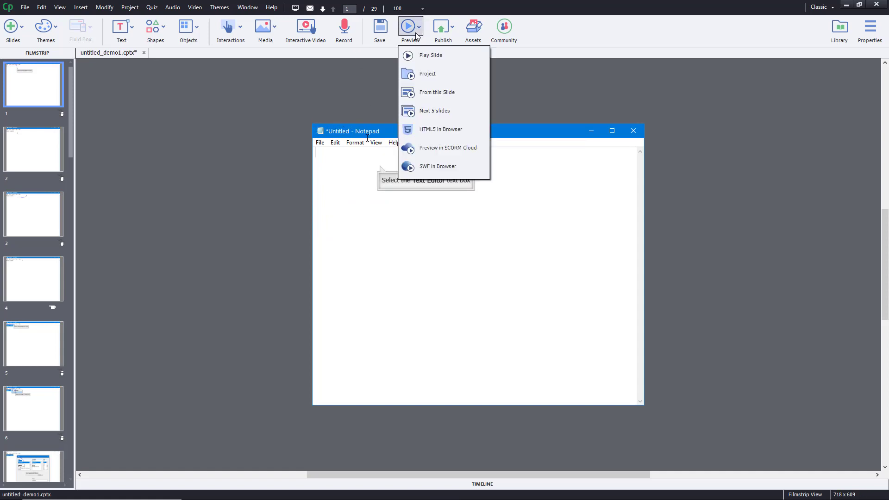
pyautogui.click(562, 80)
pyautogui.click(51, 151)
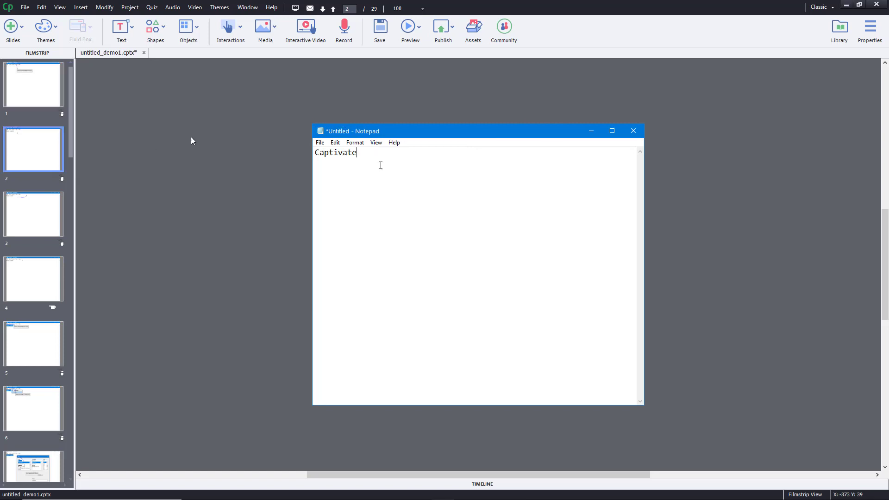
pyautogui.click(420, 36)
pyautogui.click(425, 54)
# Play slide 3, which holds only a mouse movement beside the word "Captivate", and delete it from the project.
pyautogui.click(35, 216)
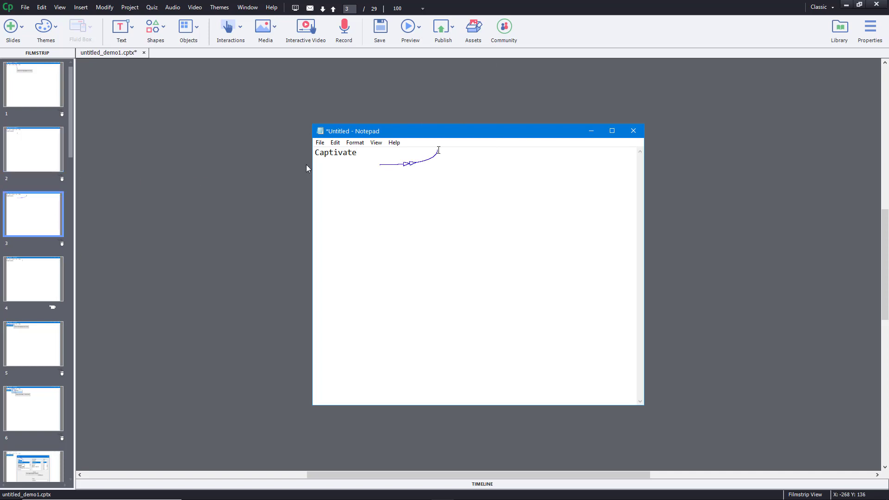
pyautogui.click(424, 60)
pyautogui.press('Delete')
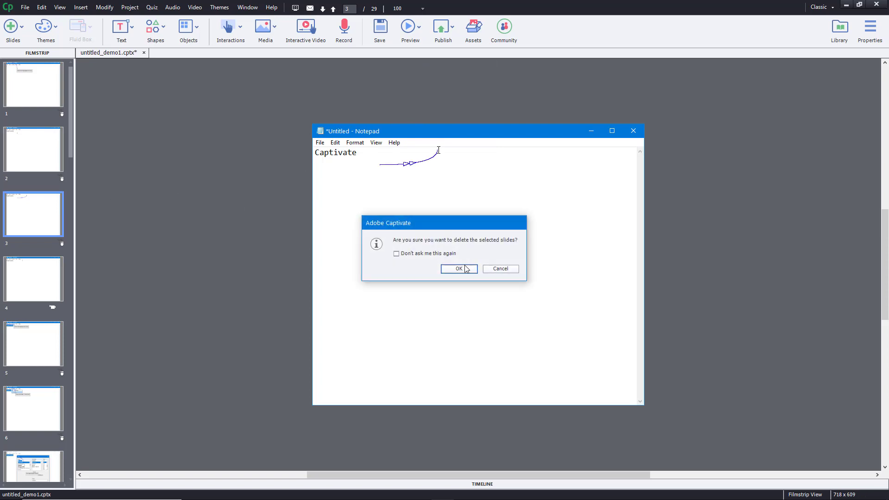
pyautogui.click(462, 268)
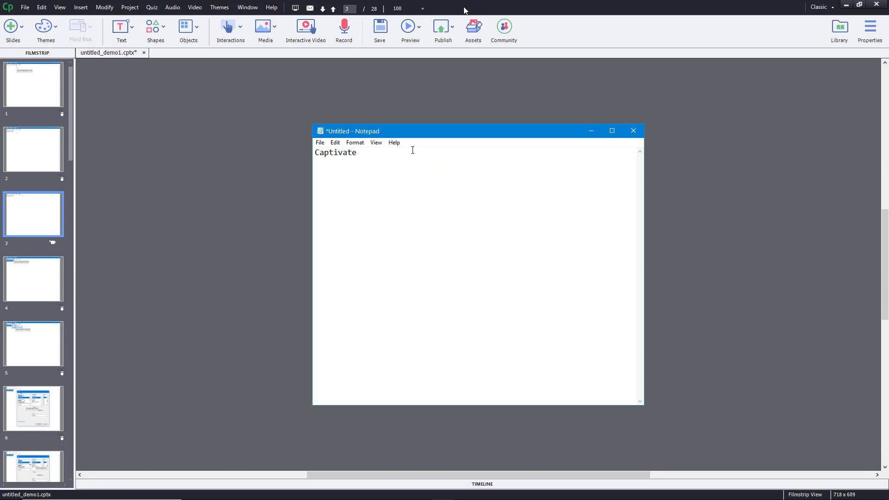
# Play the new slide 3, view slide 5, and play Font window slides 6 and 8 to check their recorded actions.
pyautogui.click(419, 32)
pyautogui.click(423, 54)
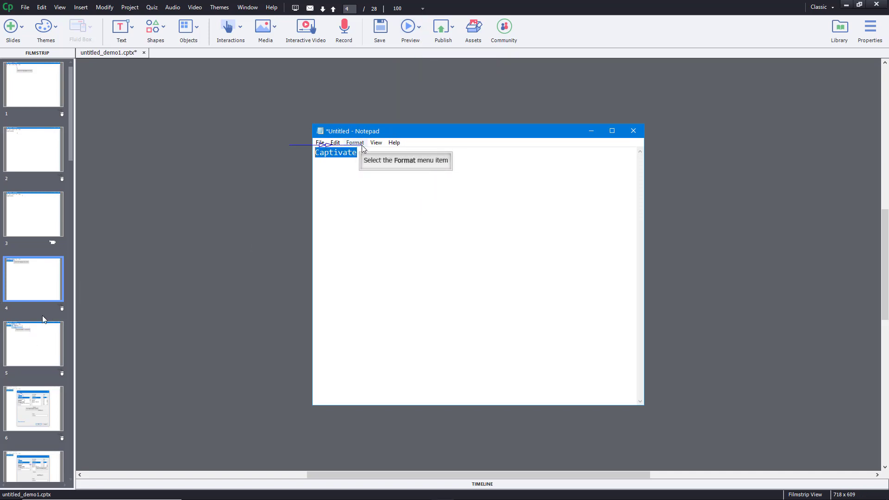
pyautogui.click(39, 341)
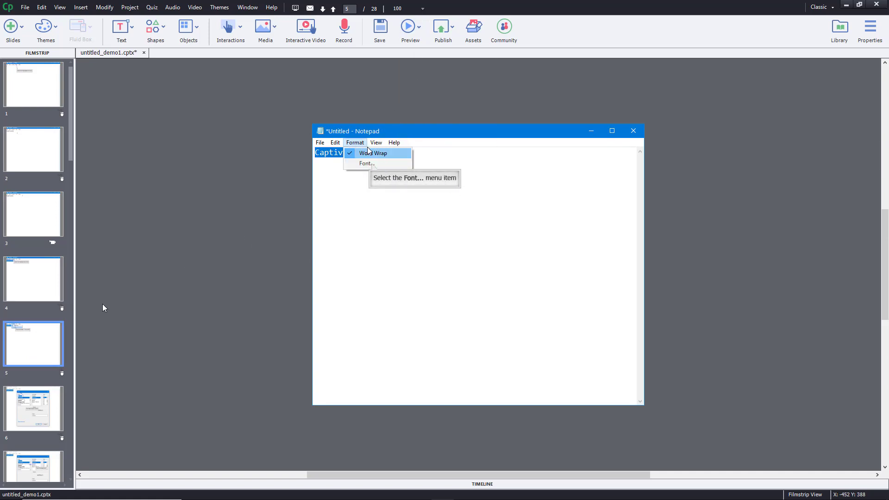
pyautogui.scroll(-4, 60, 295)
pyautogui.click(43, 161)
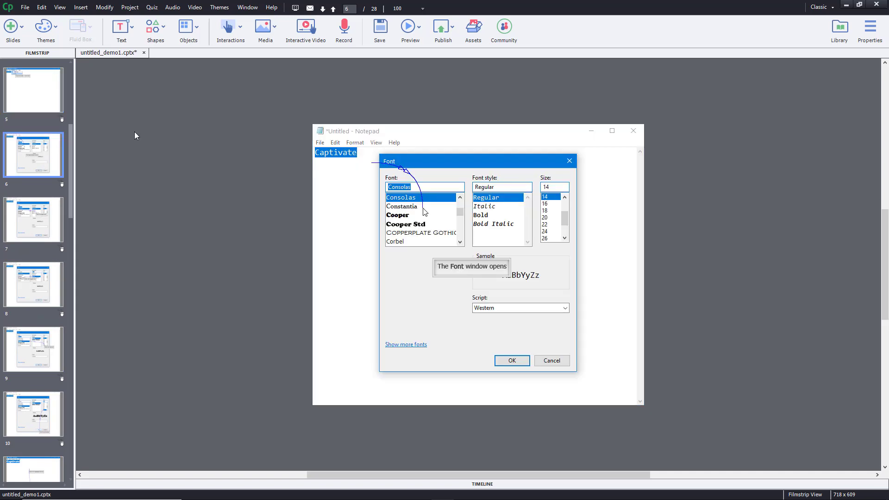
pyautogui.click(402, 32)
pyautogui.click(418, 54)
pyautogui.click(39, 284)
pyautogui.click(412, 28)
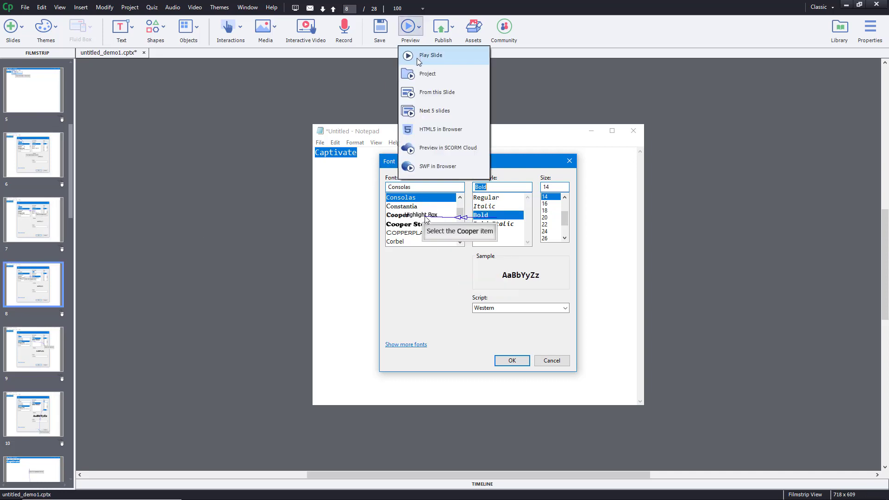
pyautogui.click(418, 55)
# Look through the remaining slides to the end of the project, viewing slide 18, and return to slide 4.
pyautogui.scroll(-10, 64, 332)
pyautogui.click(36, 300)
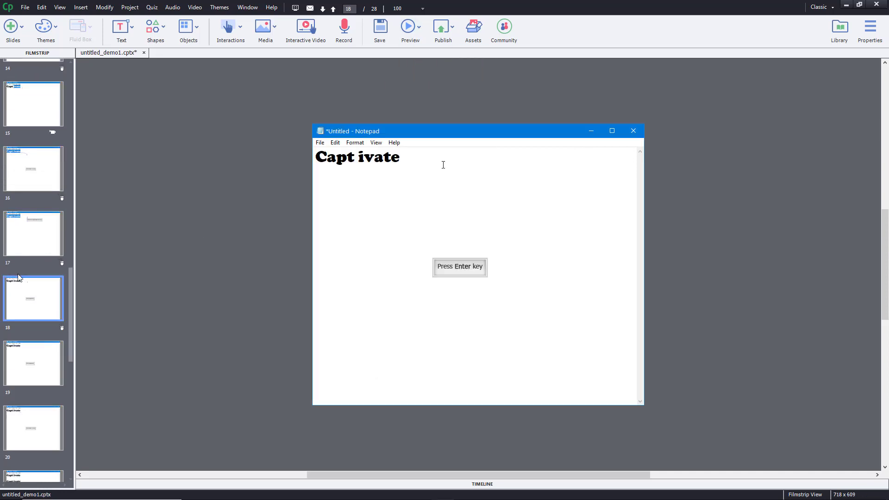
pyautogui.scroll(-8, 29, 212)
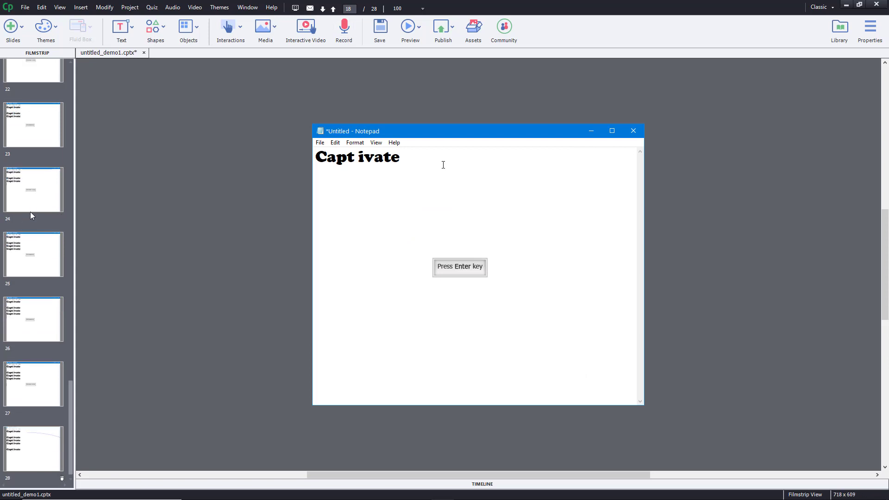
pyautogui.scroll(20, 42, 242)
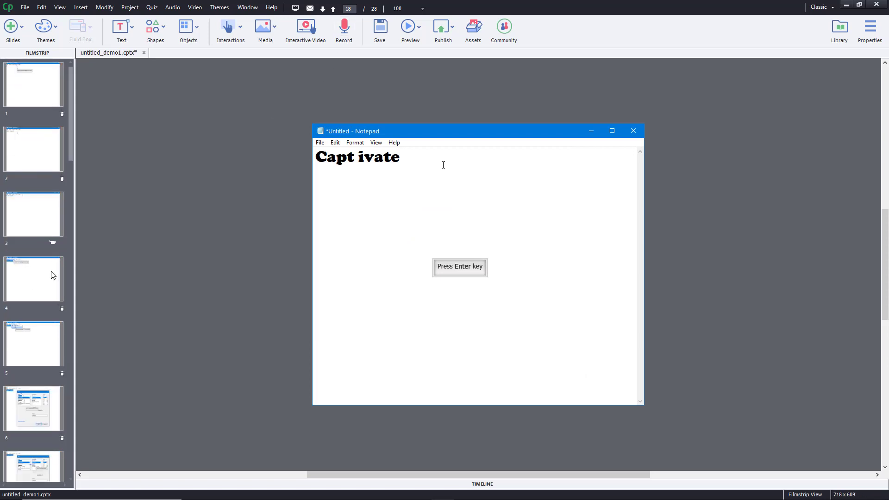
pyautogui.click(50, 276)
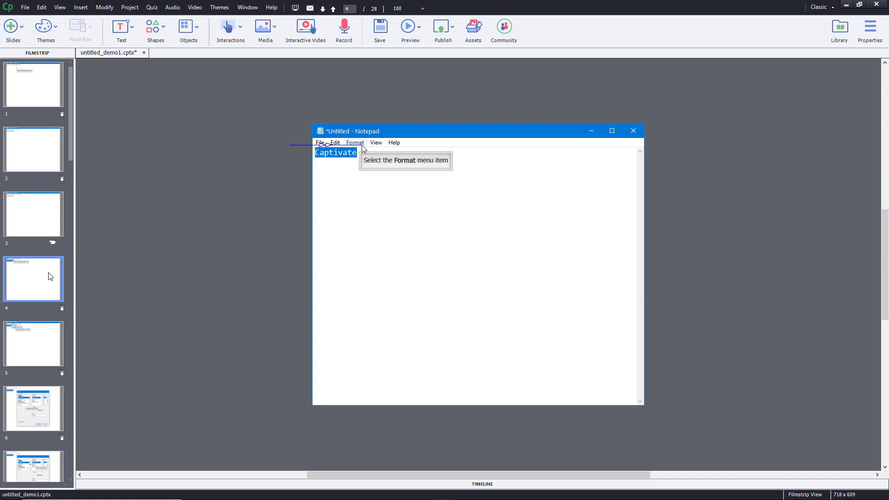